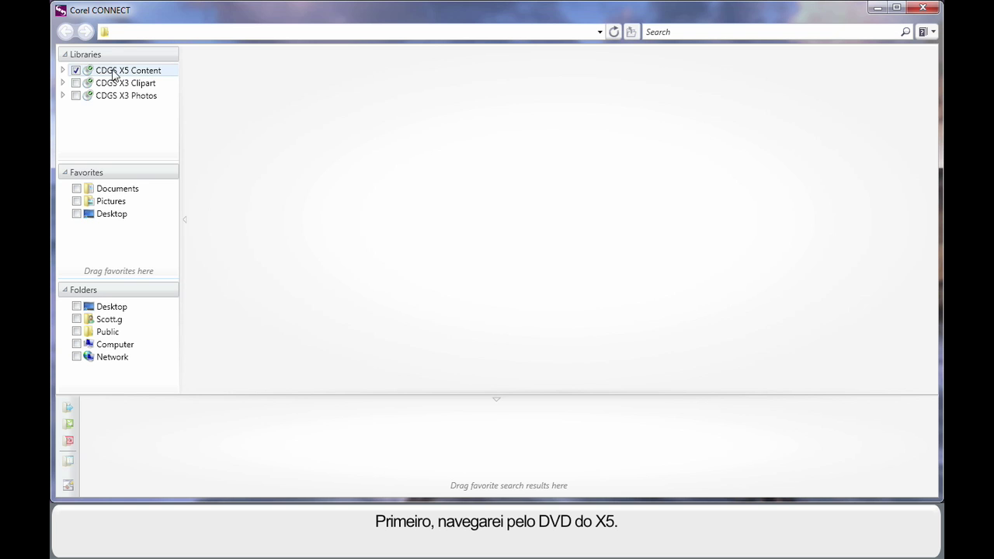
# - Expand CDGS X5 Content > Clipart > Animals, open Birds and select thumbnail CGS00367
pyautogui.click(64, 71)
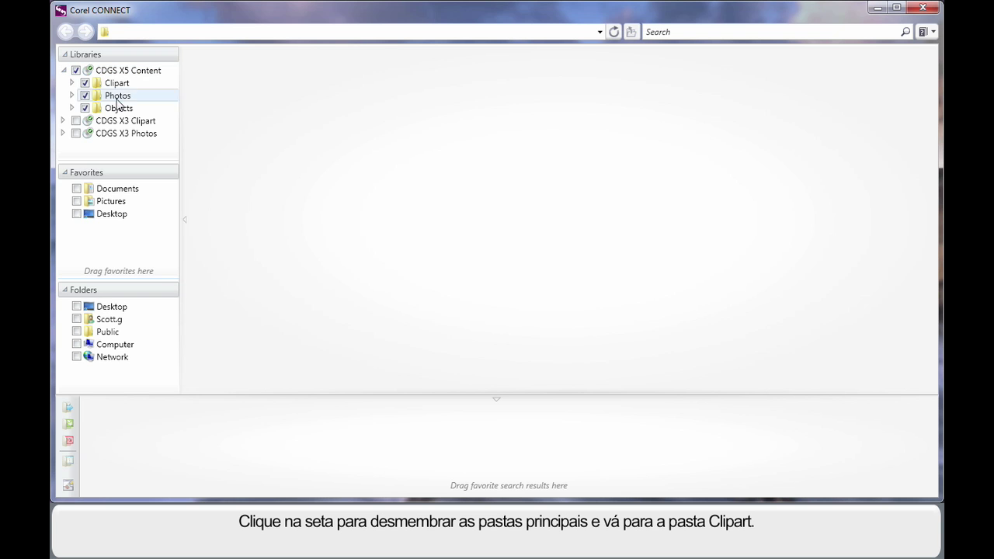
pyautogui.click(72, 82)
pyautogui.click(72, 82)
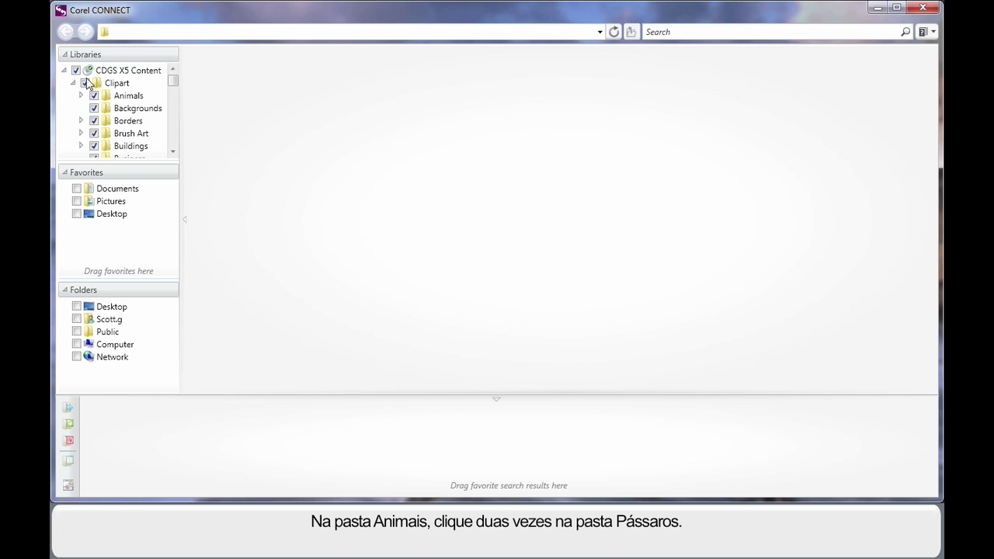
pyautogui.click(80, 95)
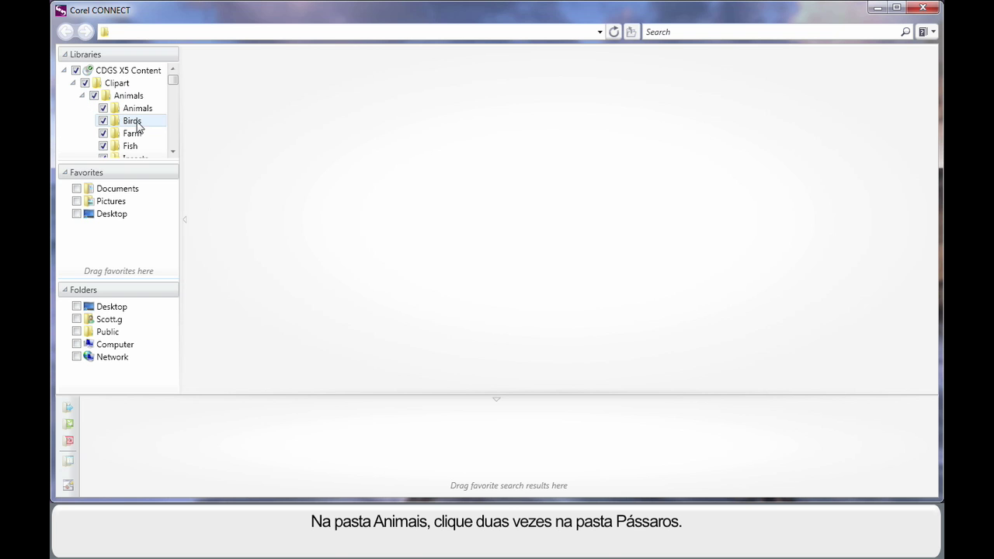
pyautogui.doubleClick(137, 125)
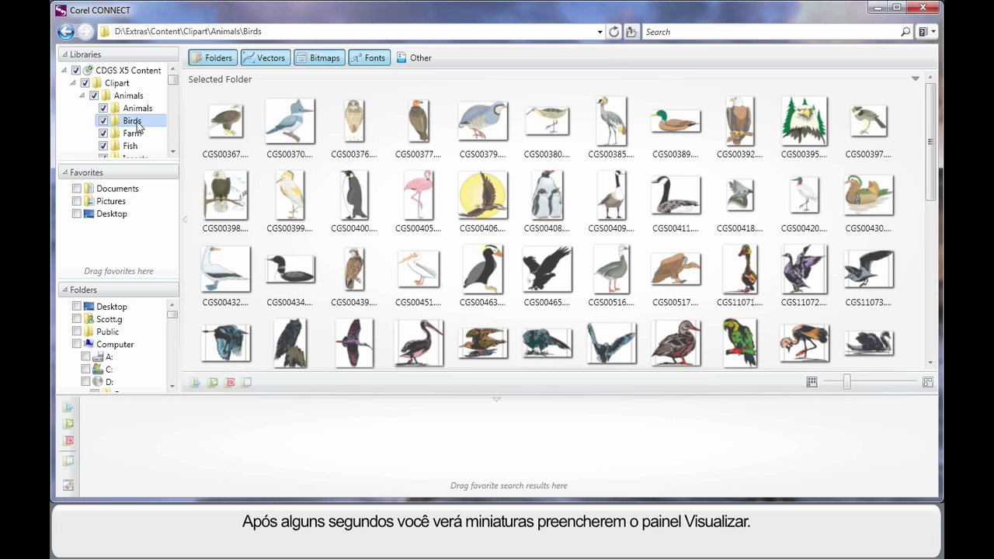
pyautogui.click(199, 123)
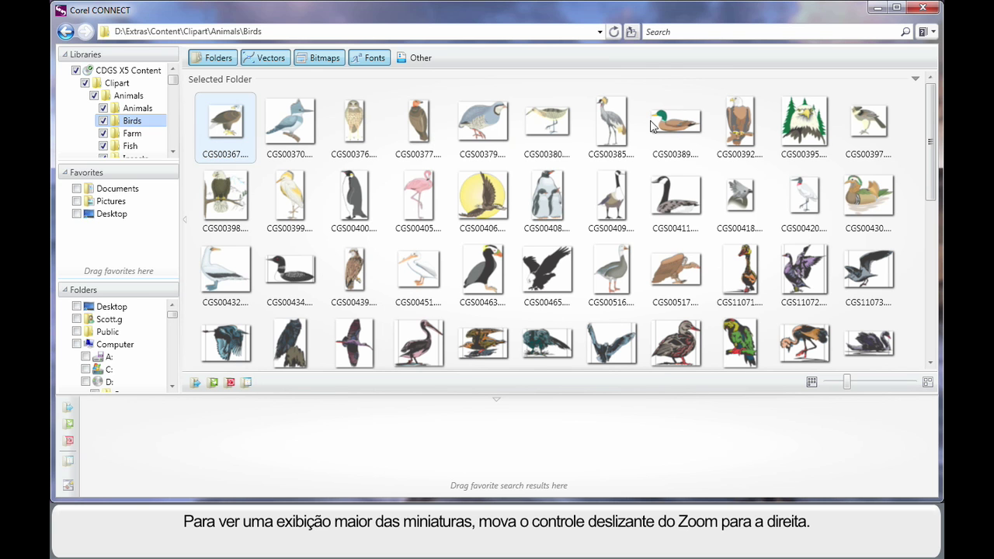
# - Enlarge the bird thumbnails with the Zoom slider and collapse the Clipart and CDGS X5 Content tree
pyautogui.moveTo(847, 382); pyautogui.dragTo(882, 385)
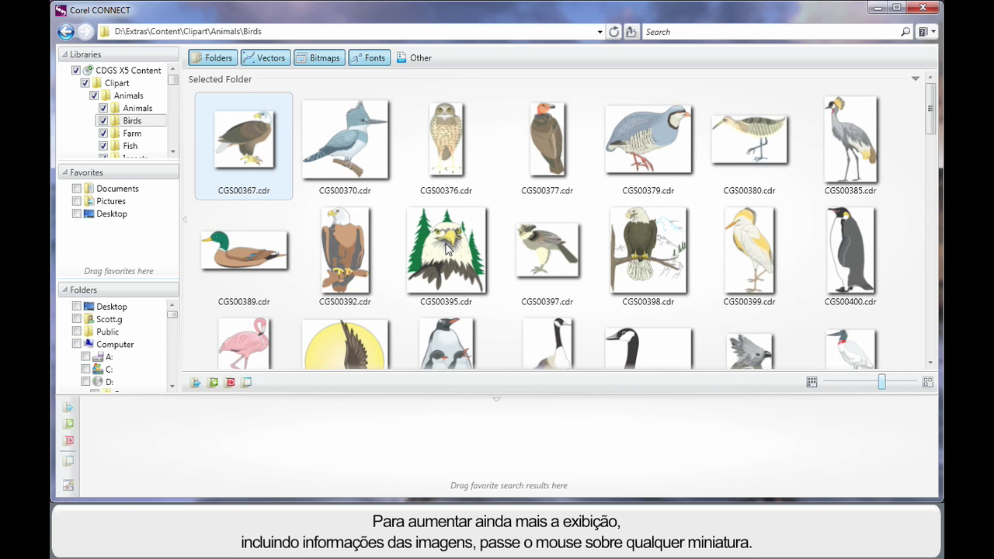
pyautogui.moveTo(448, 249)
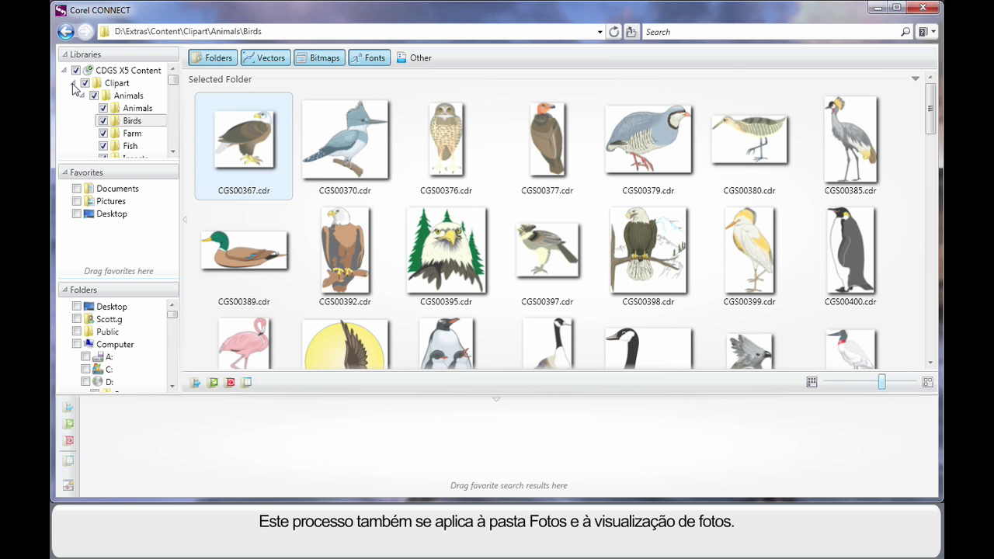
pyautogui.click(73, 83)
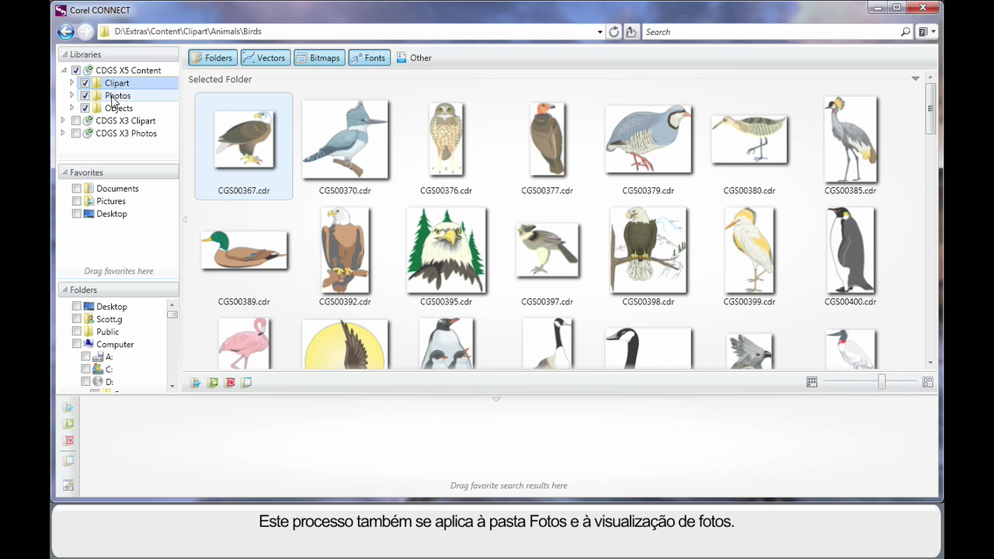
pyautogui.click(64, 72)
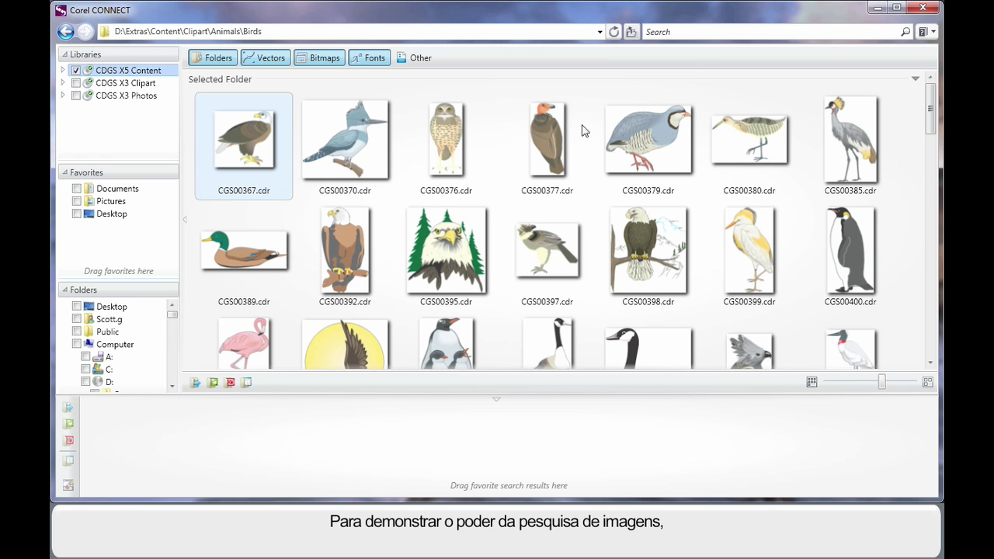
# - Search the Corel CONNECT content for 'landscape'
pyautogui.click(689, 33)
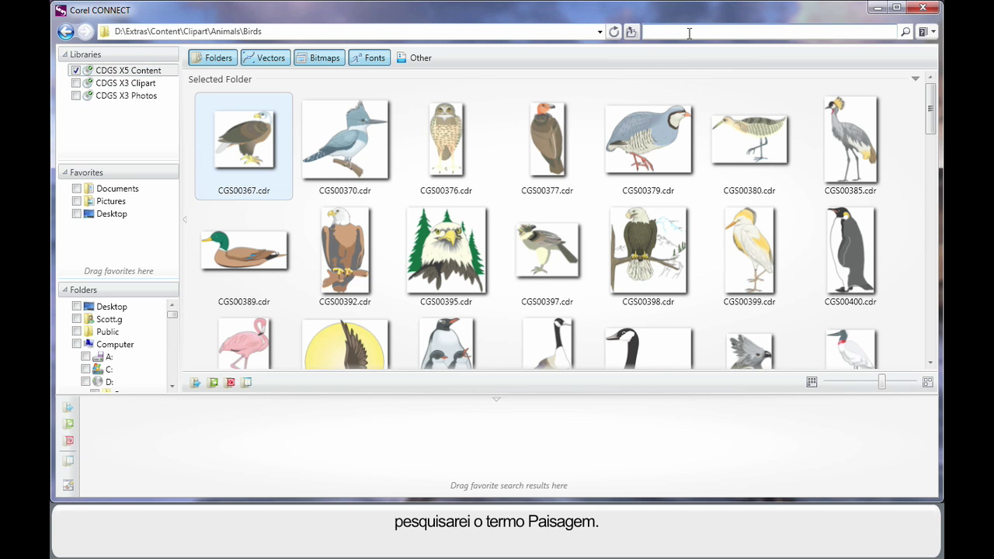
pyautogui.write('landscape')
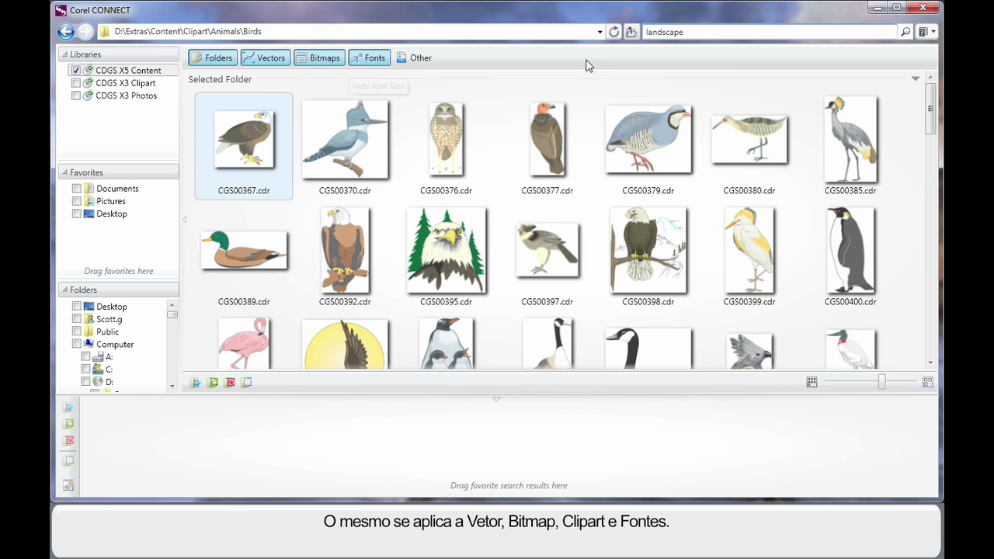
pyautogui.click(905, 32)
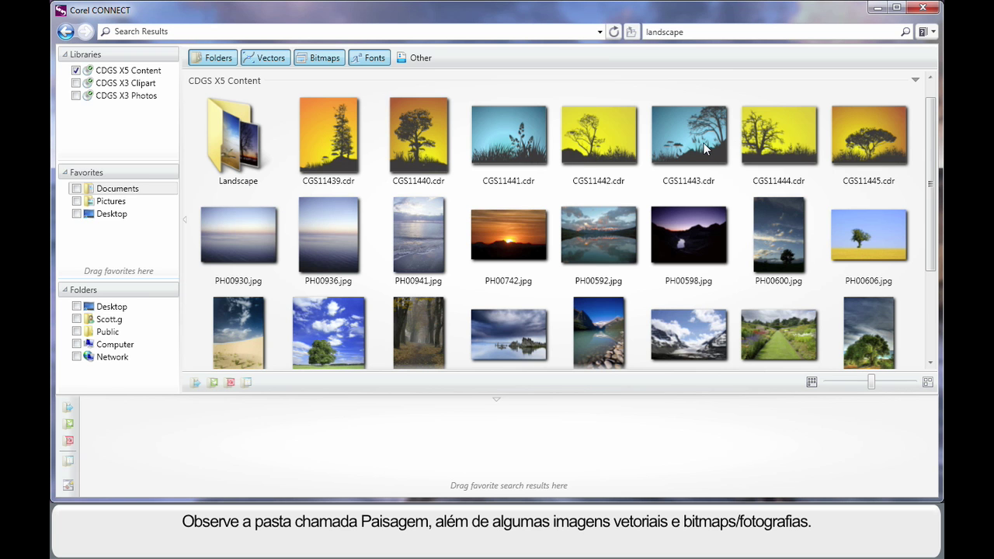
# - Drag the blue-sky tree photo PH00632.jpg from the landscape results into the Tray
pyautogui.moveTo(705, 149)
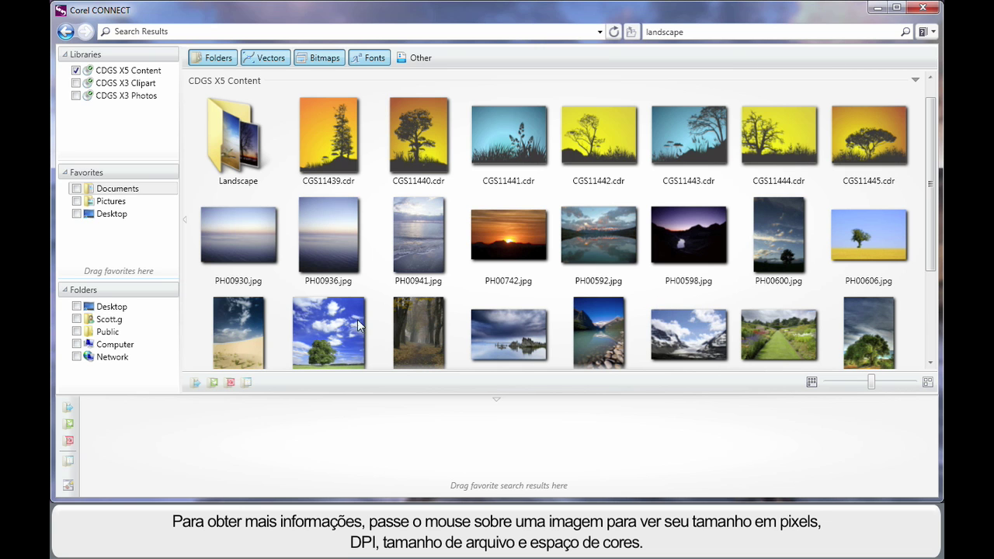
pyautogui.moveTo(341, 327)
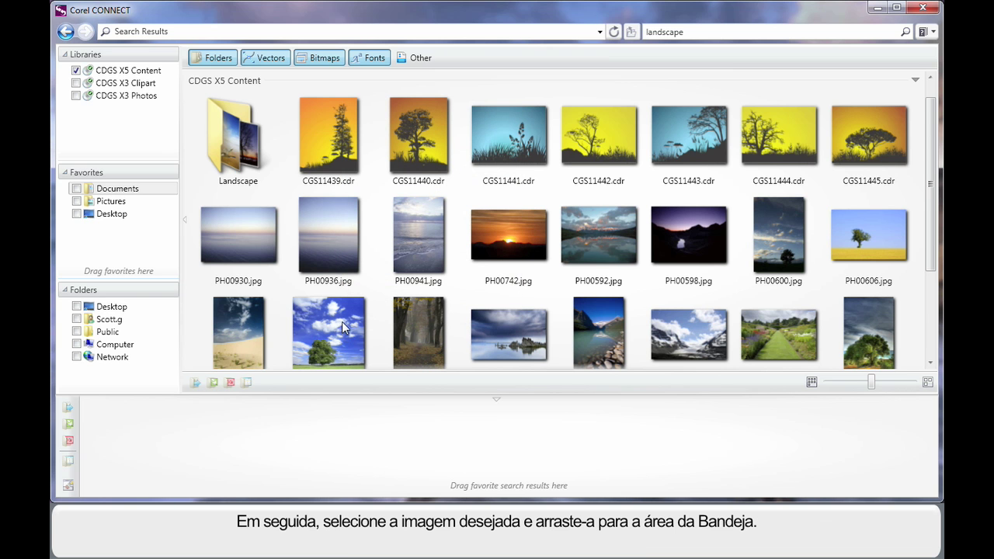
pyautogui.click(342, 323)
pyautogui.moveTo(342, 321); pyautogui.dragTo(166, 431)
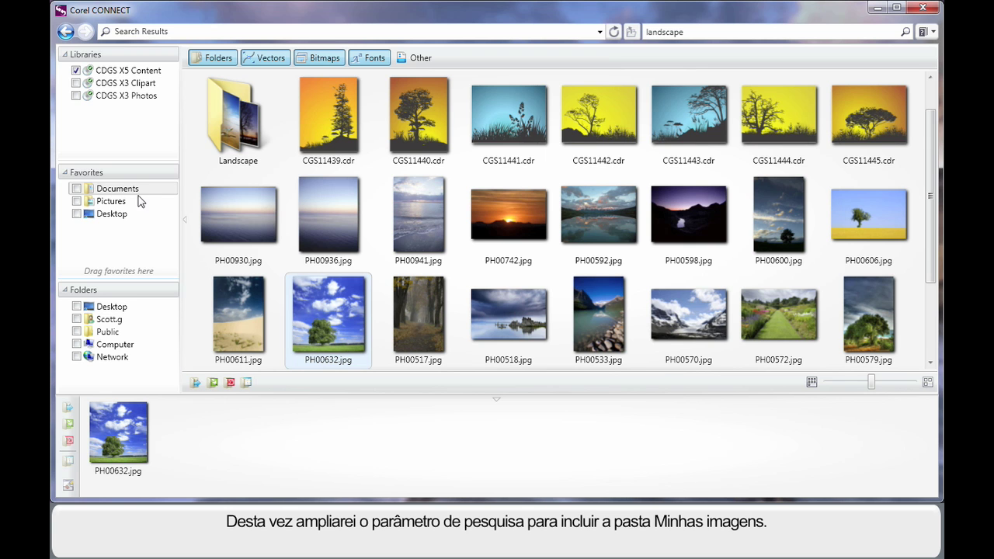
# - Include the Pictures favorite folder and search for butterfly
pyautogui.click(76, 202)
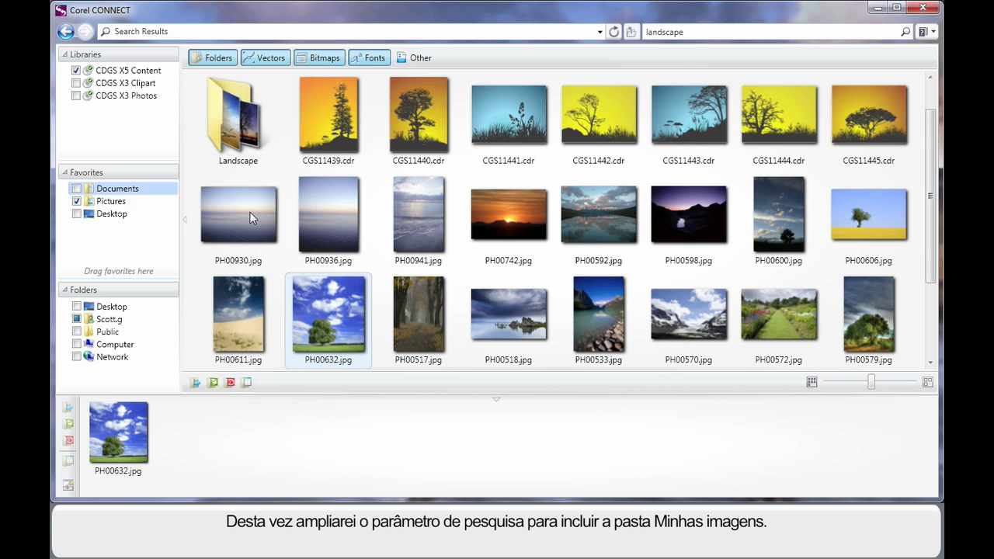
pyautogui.click(644, 32)
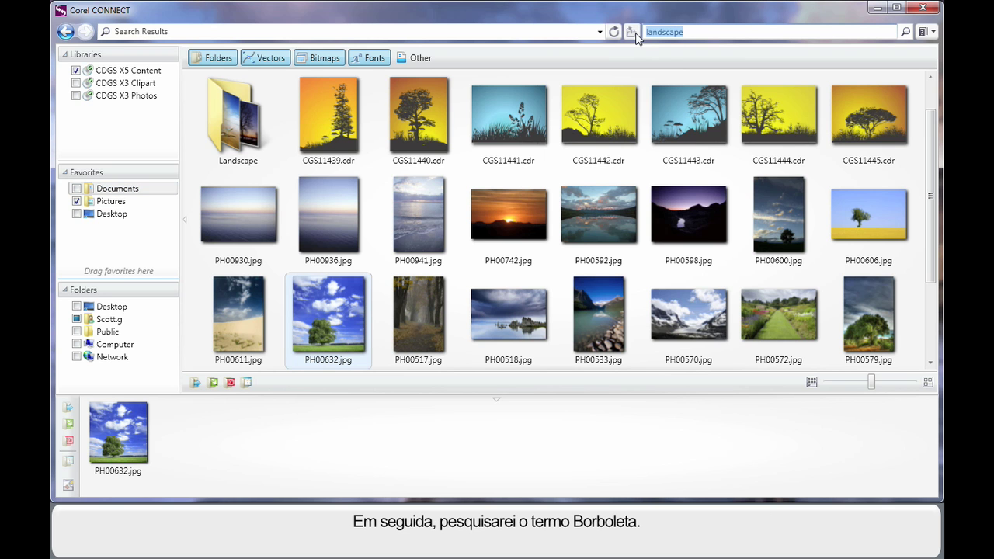
pyautogui.write('butterfly')
pyautogui.press('Return')
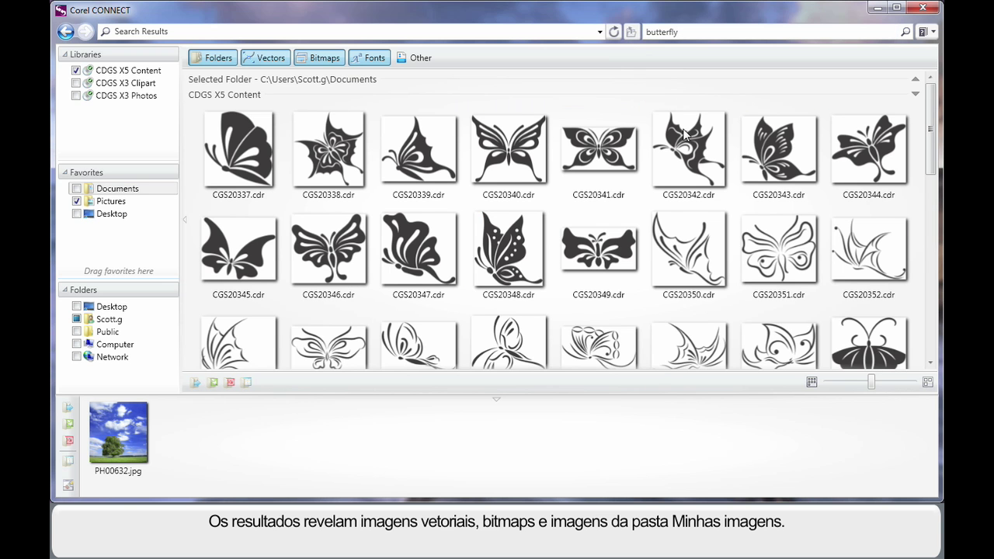
# - Scroll the results and drag the blue butterfly CGS12150.cdr into the Tray
pyautogui.moveTo(931, 155); pyautogui.dragTo(931, 338)
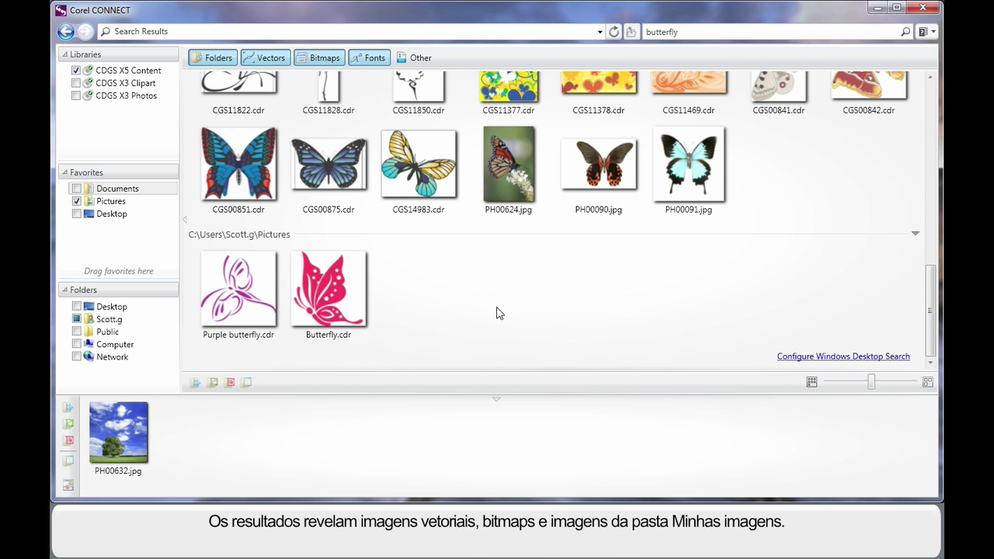
pyautogui.moveTo(930, 306); pyautogui.dragTo(912, 247)
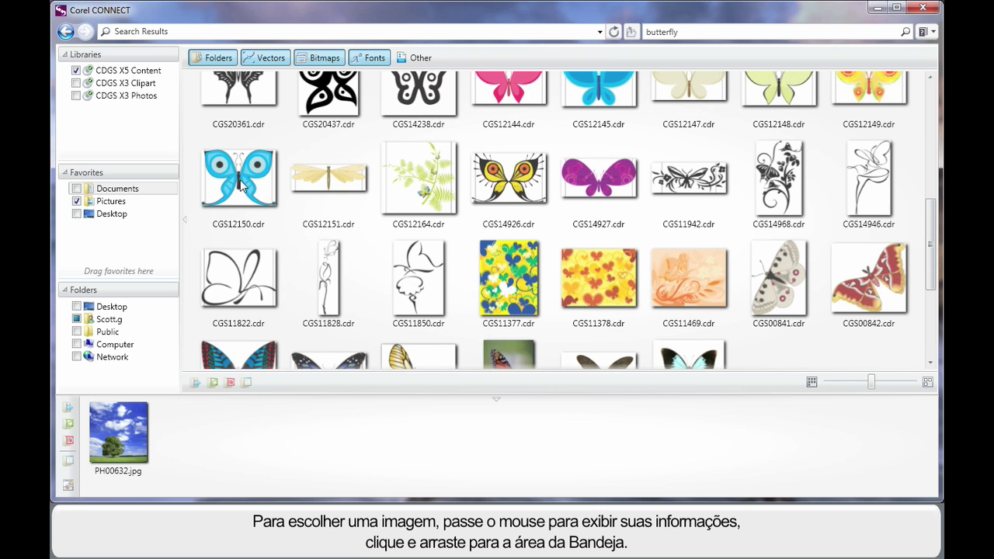
pyautogui.moveTo(240, 183)
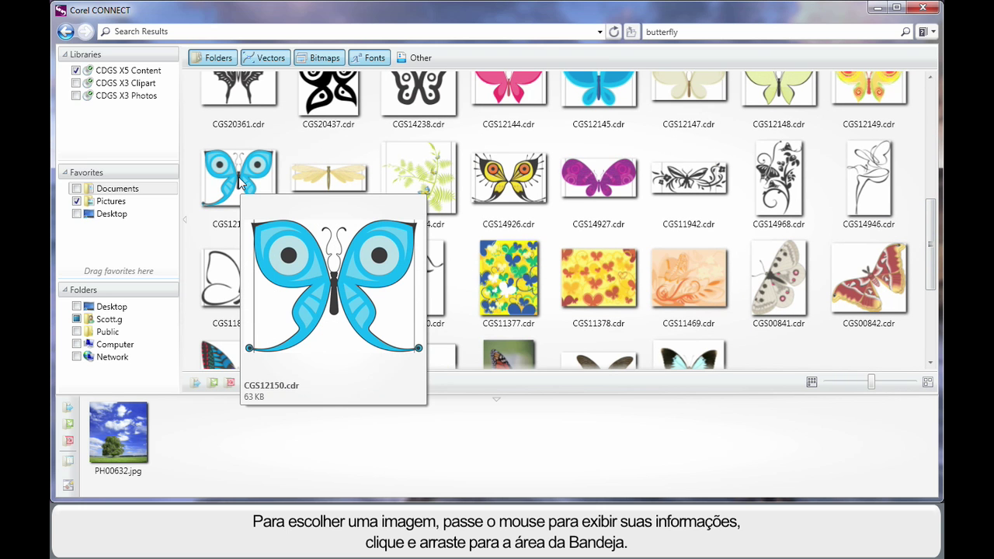
pyautogui.moveTo(243, 167); pyautogui.dragTo(212, 422)
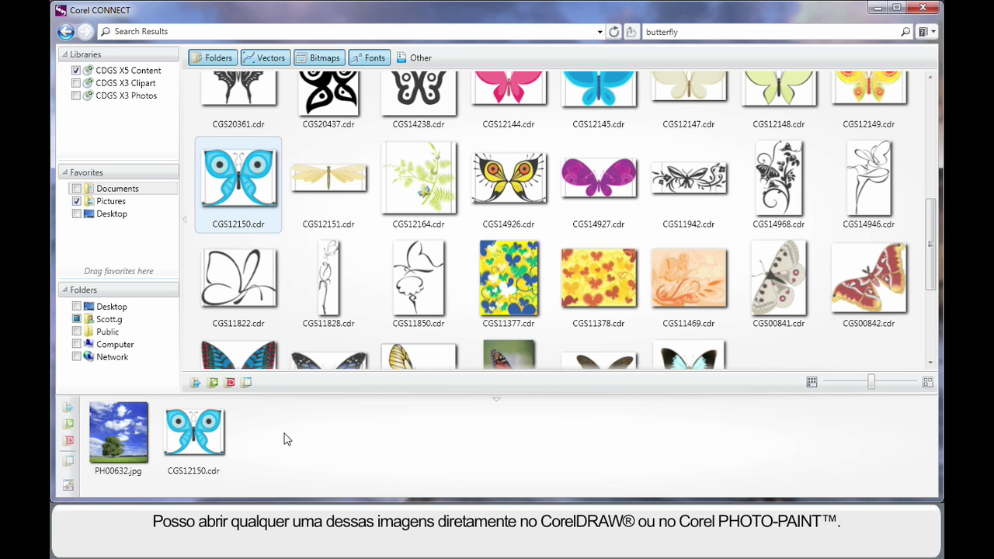
# - View PH00632.jpg's source folder, close it, then open the photo in PHOTO-PAINT
pyautogui.click(134, 428)
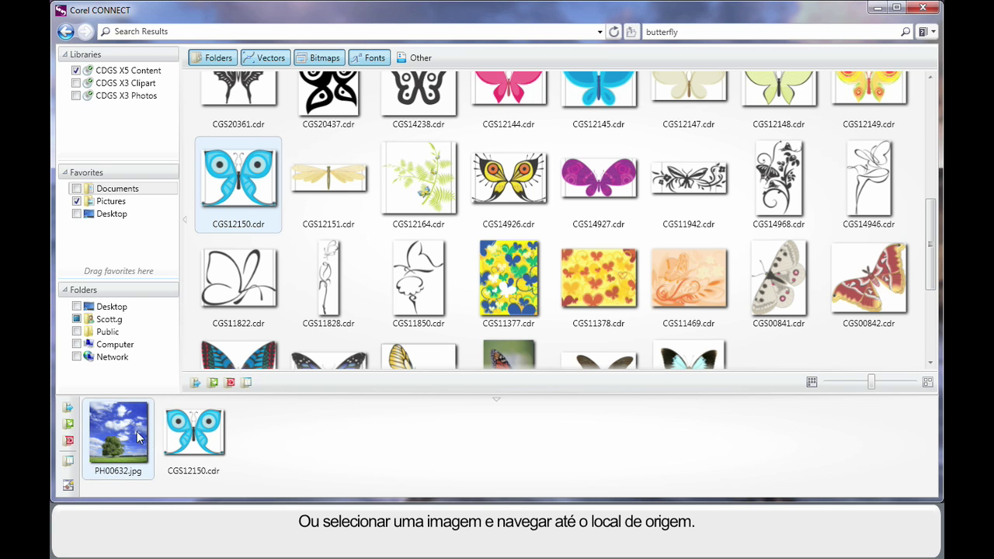
pyautogui.click(68, 463)
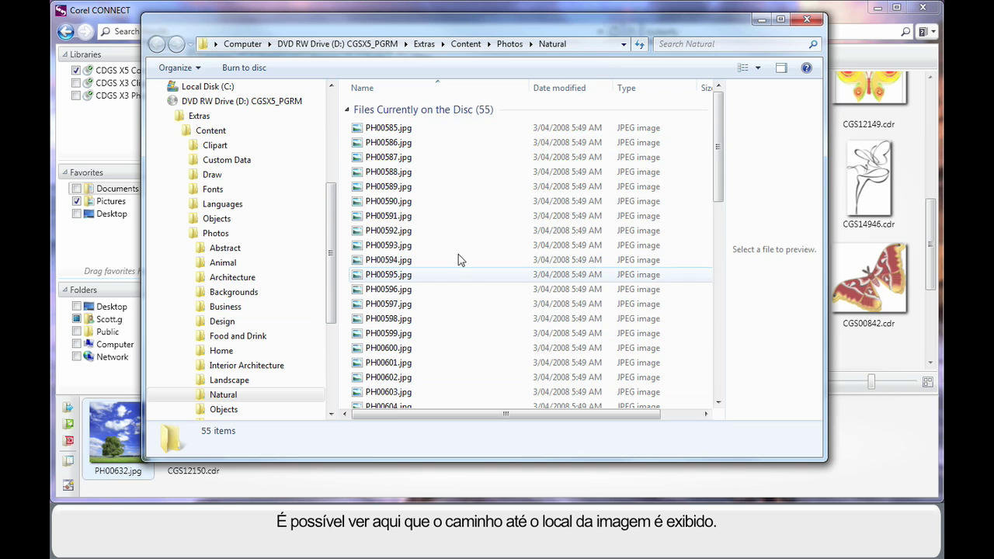
pyautogui.click(807, 19)
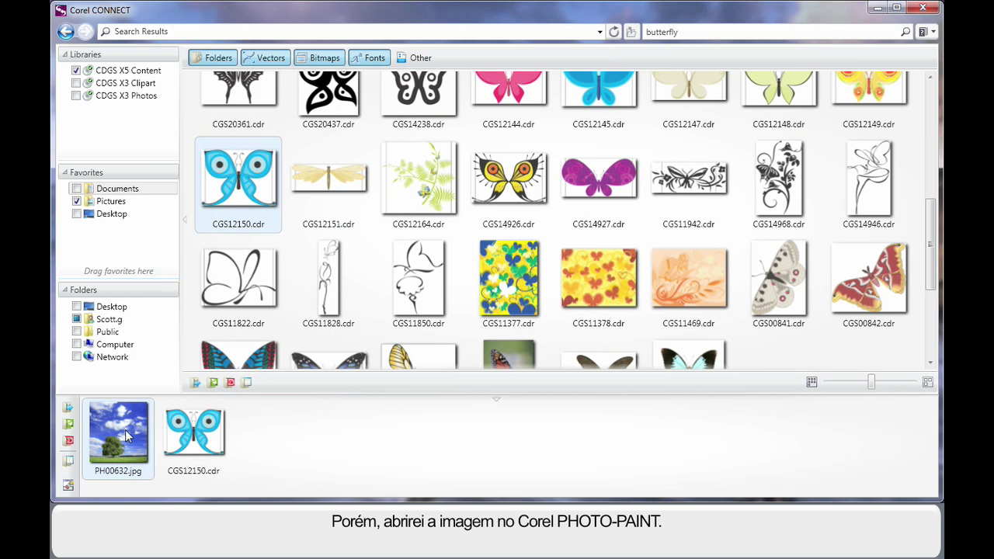
pyautogui.moveTo(139, 432)
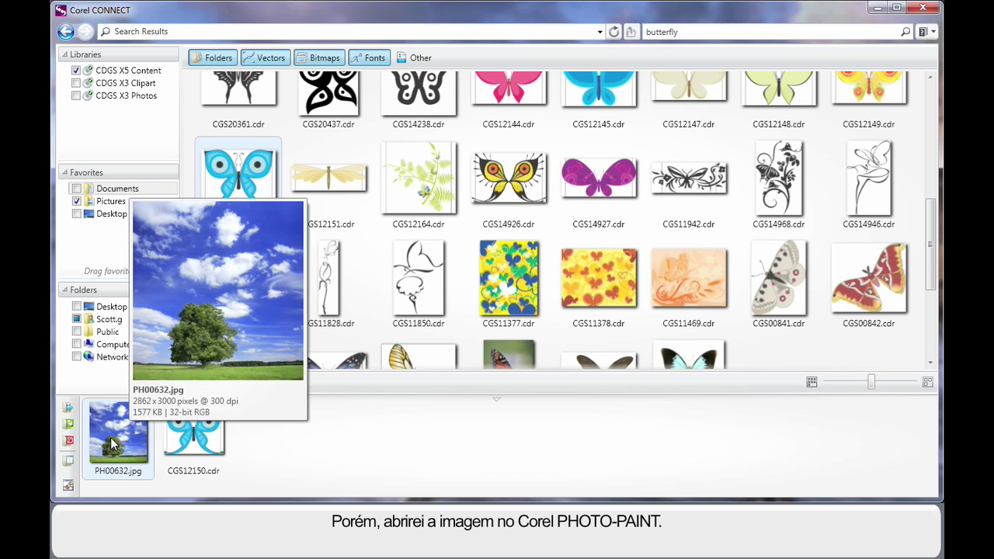
pyautogui.click(69, 443)
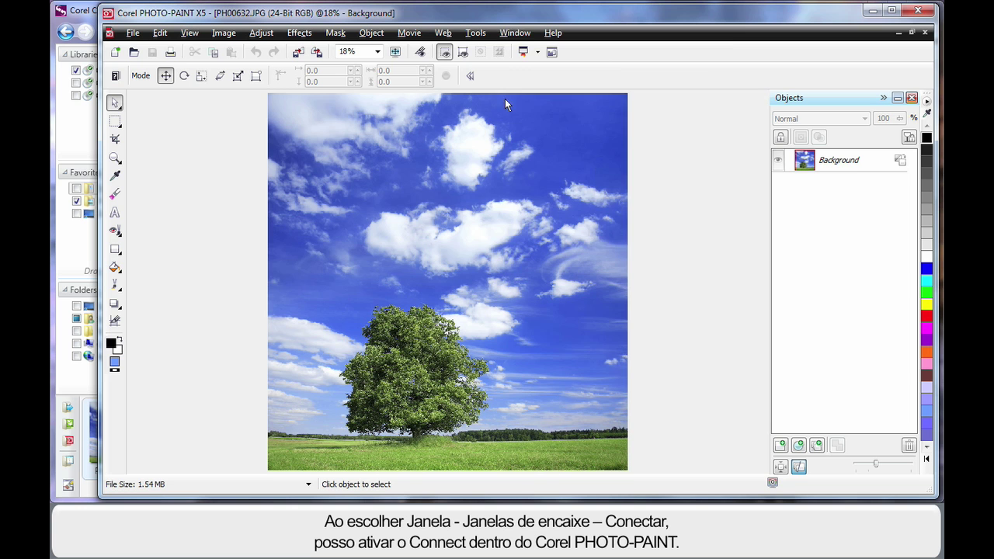
# - Open the Connect docker via Window > Dockers > Connect to show the shared tray
pyautogui.click(516, 34)
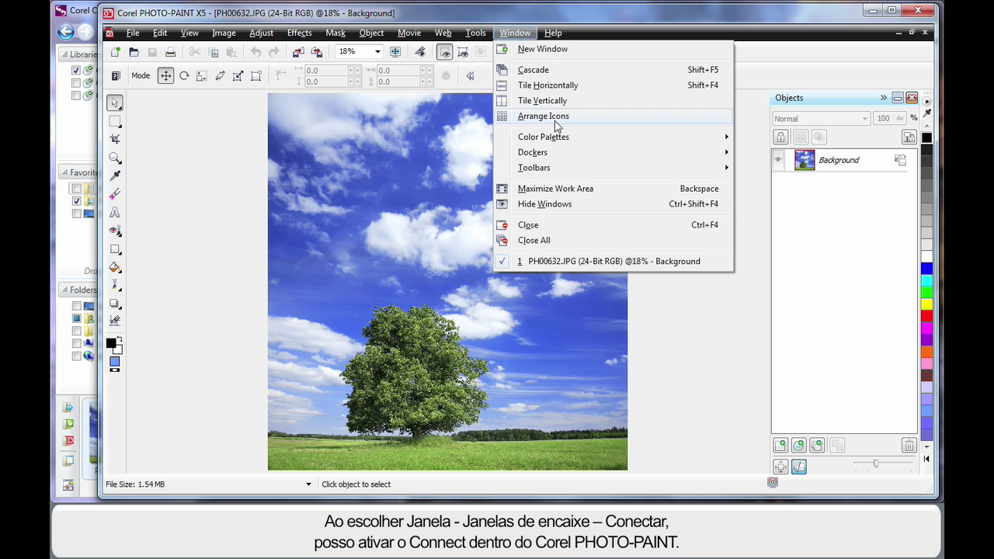
pyautogui.moveTo(559, 153)
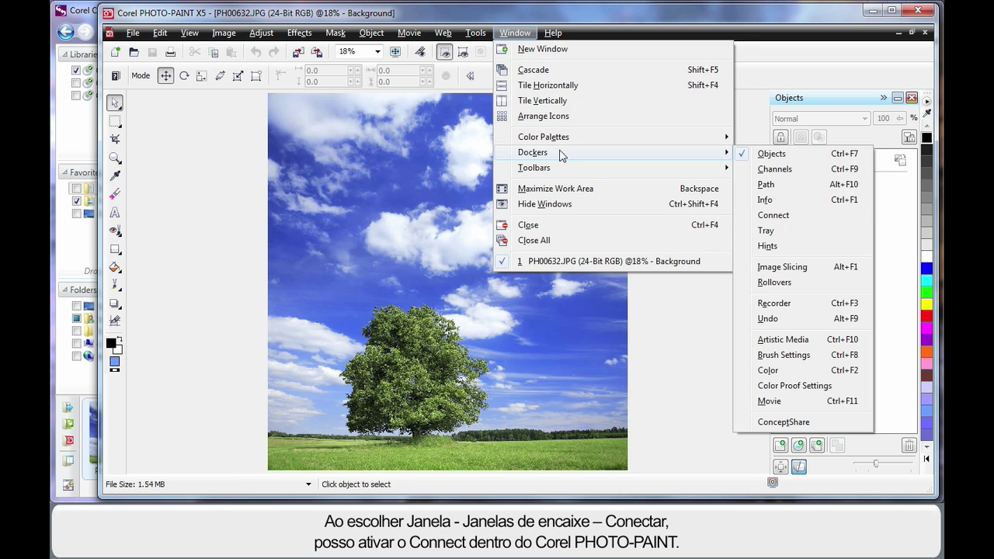
pyautogui.click(788, 221)
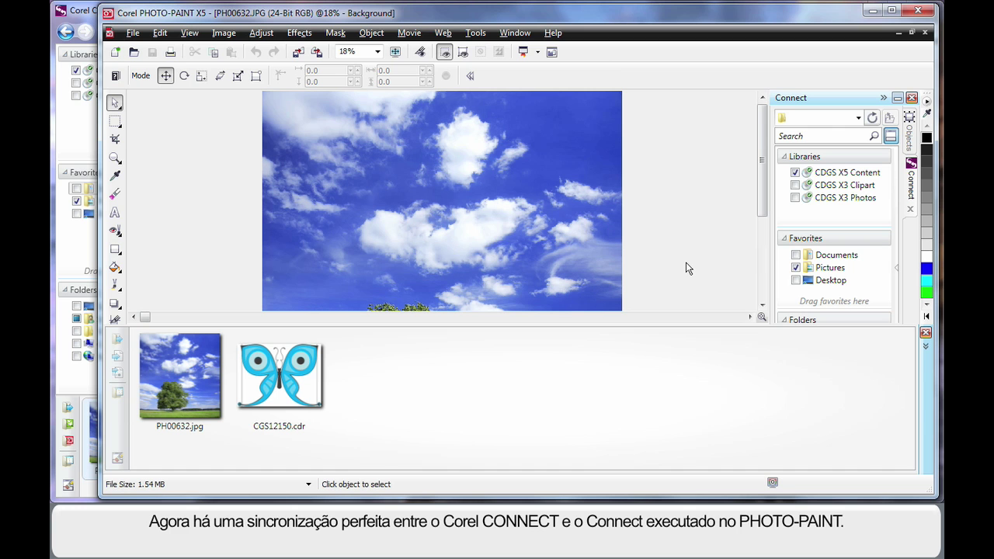
# - Search the Connect docker for 'bird'
pyautogui.click(820, 135)
pyautogui.write('bird')
pyautogui.press('Return')
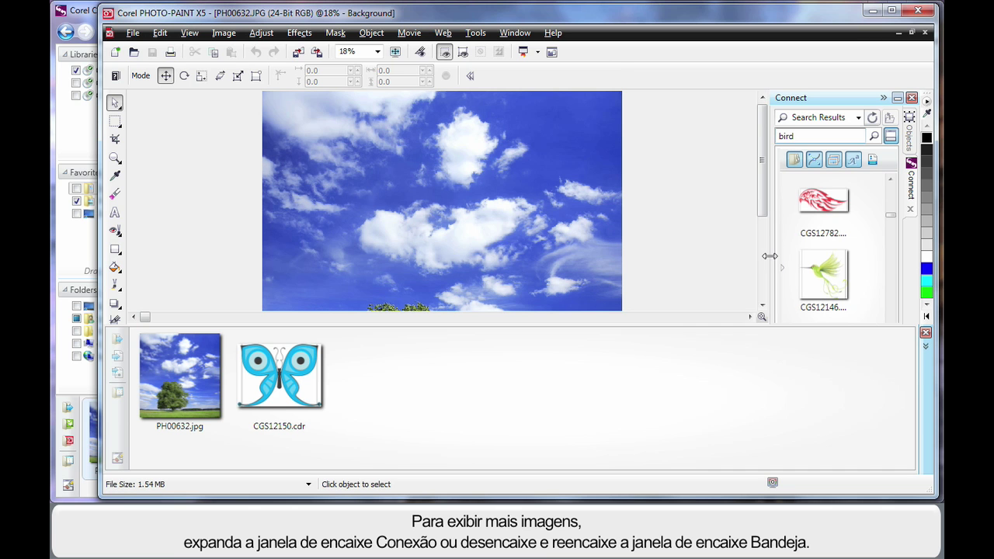
# - Widen the Connect results panel and dock the Tray as a separate column left of the image
pyautogui.moveTo(752, 255); pyautogui.dragTo(635, 256)
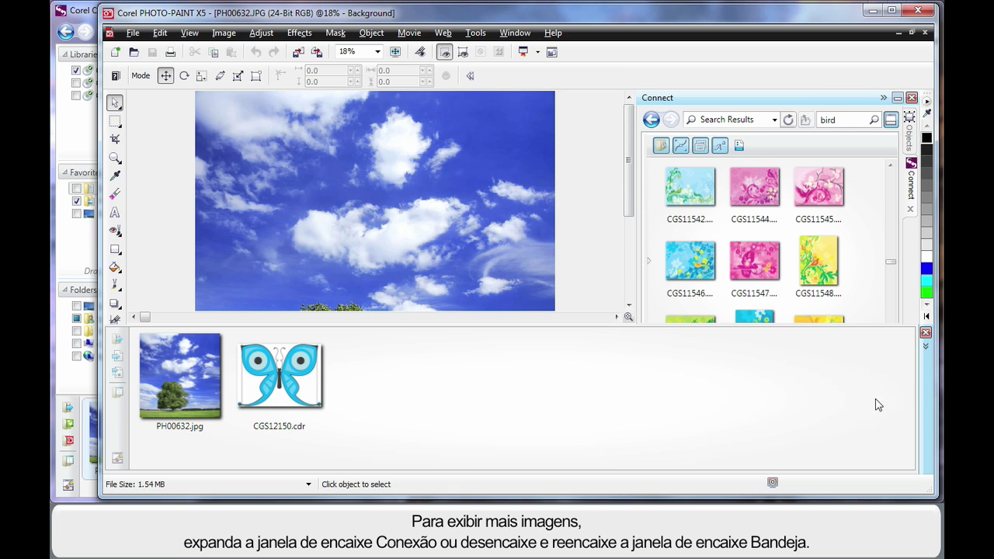
pyautogui.moveTo(694, 370); pyautogui.dragTo(128, 221)
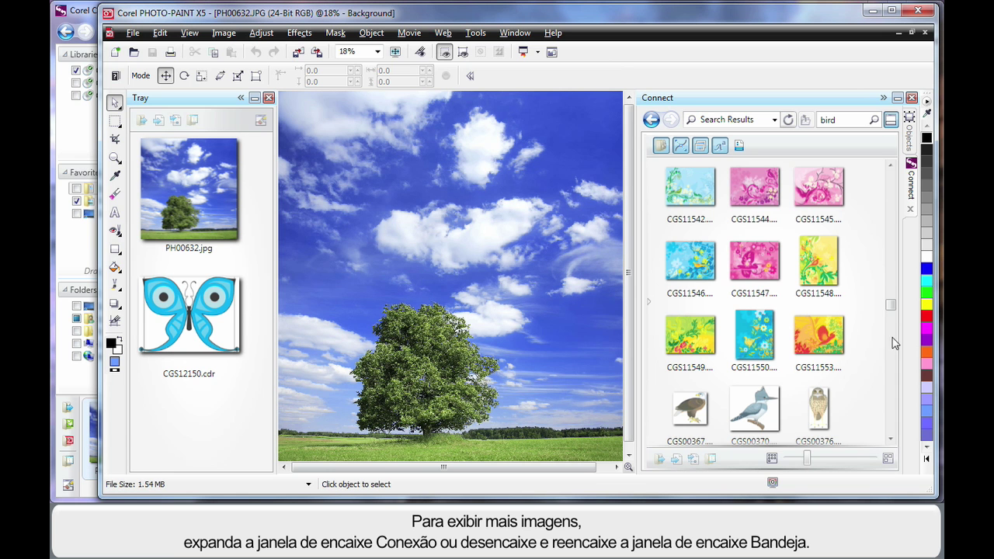
pyautogui.moveTo(890, 306); pyautogui.dragTo(893, 329)
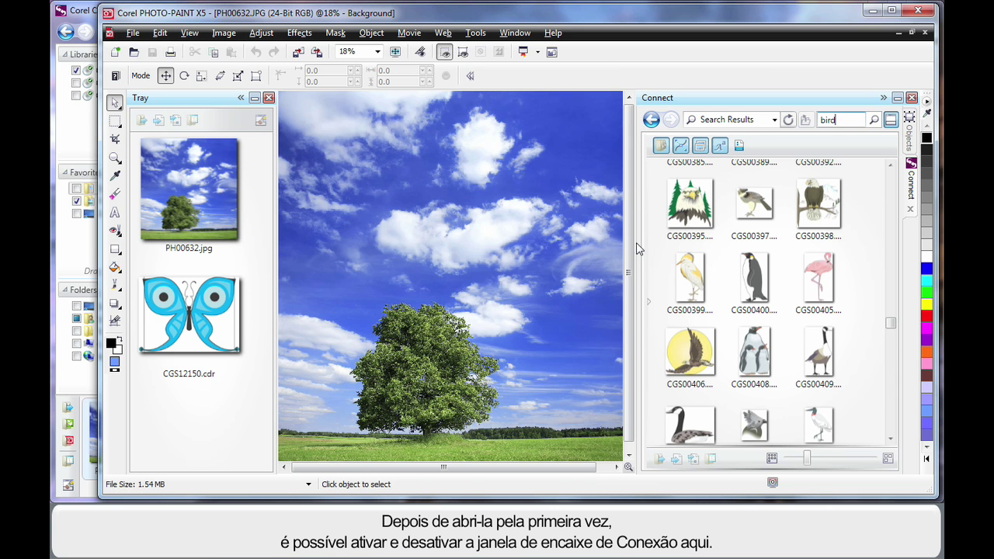
# - Toggle the tray off and on, then drag the floral CGS11539.cdr into the Tray
pyautogui.click(891, 120)
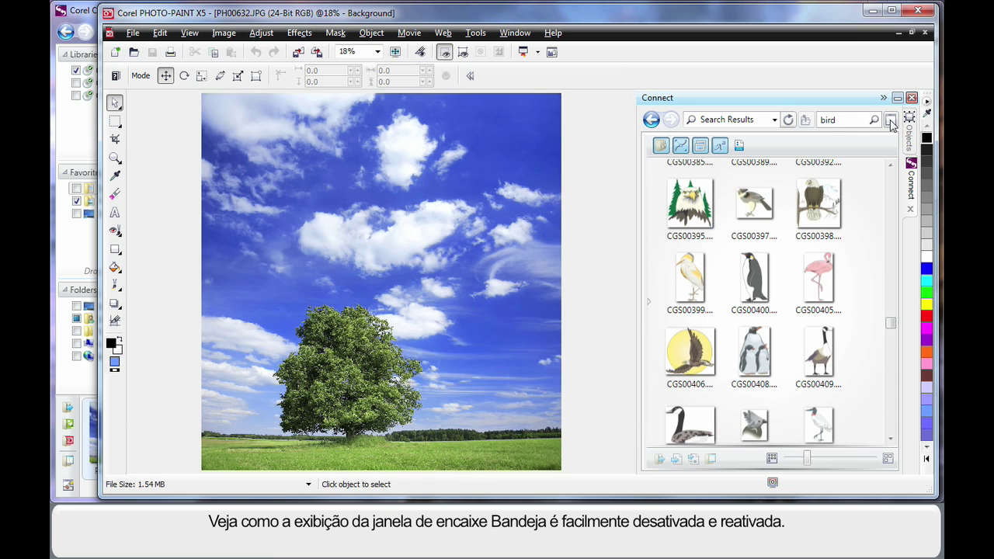
pyautogui.click(891, 121)
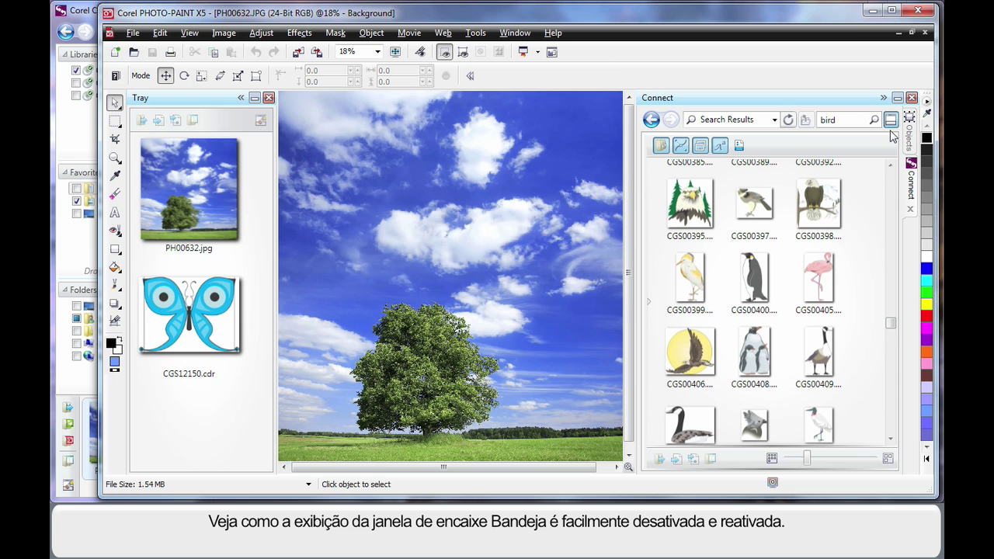
pyautogui.scroll(-1, 892, 332)
pyautogui.moveTo(891, 333); pyautogui.dragTo(890, 302)
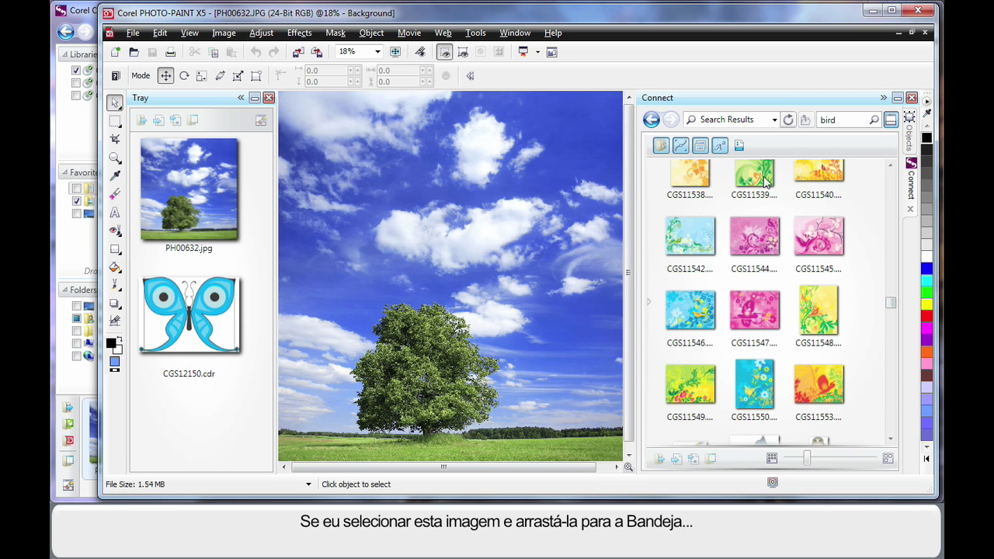
pyautogui.moveTo(763, 177)
pyautogui.moveTo(763, 177); pyautogui.dragTo(197, 413)
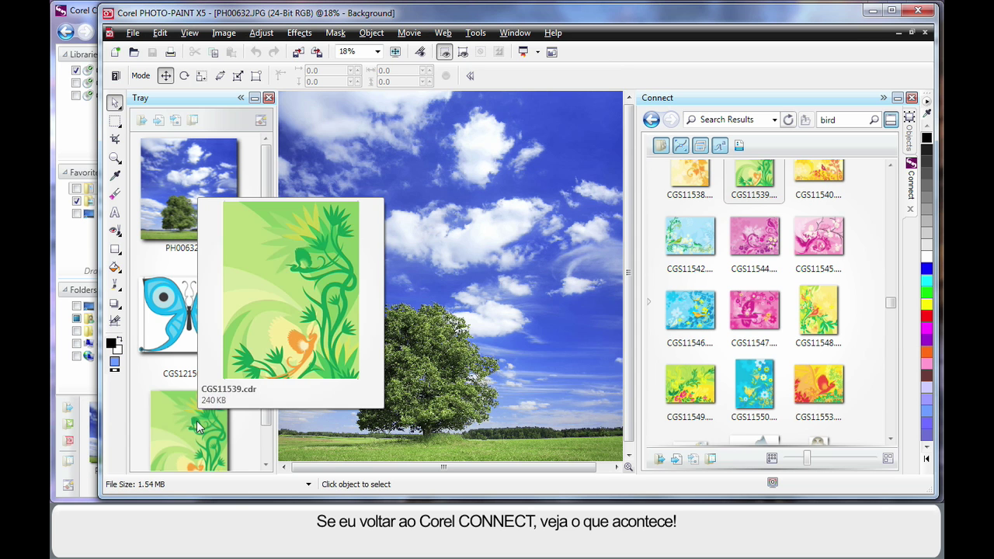
# - Switch back to Corel CONNECT and select the blue butterfly CGS12150.cdr in its tray
pyautogui.click(85, 16)
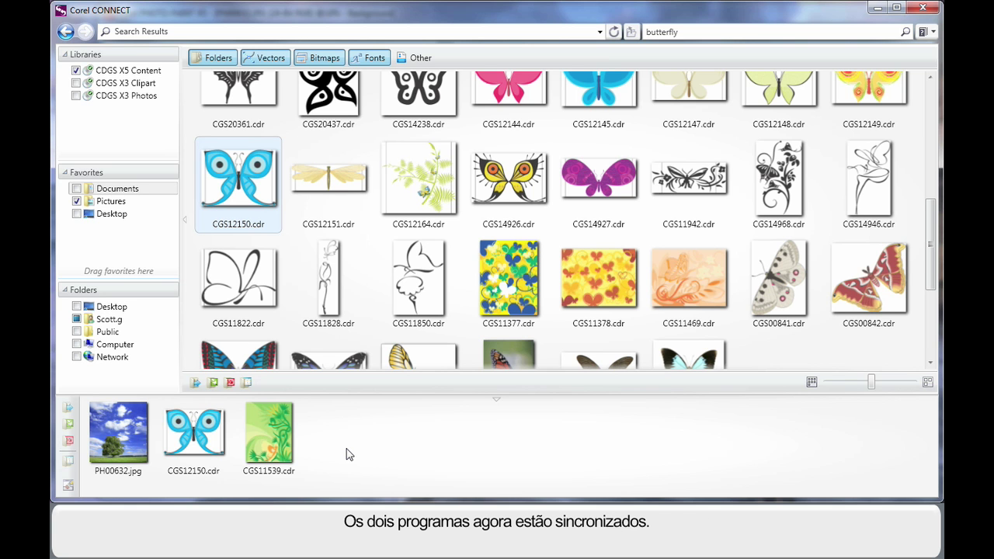
pyautogui.click(204, 438)
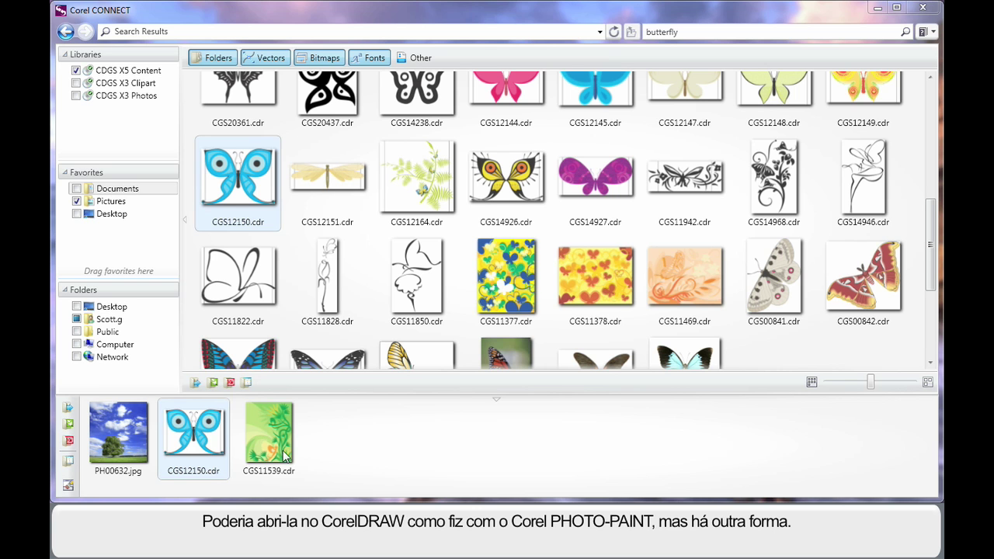
# - Drop the blue butterfly CGS12150.cdr onto the Untitled-1 page, then widen the CorelDRAW window
pyautogui.click(195, 495)
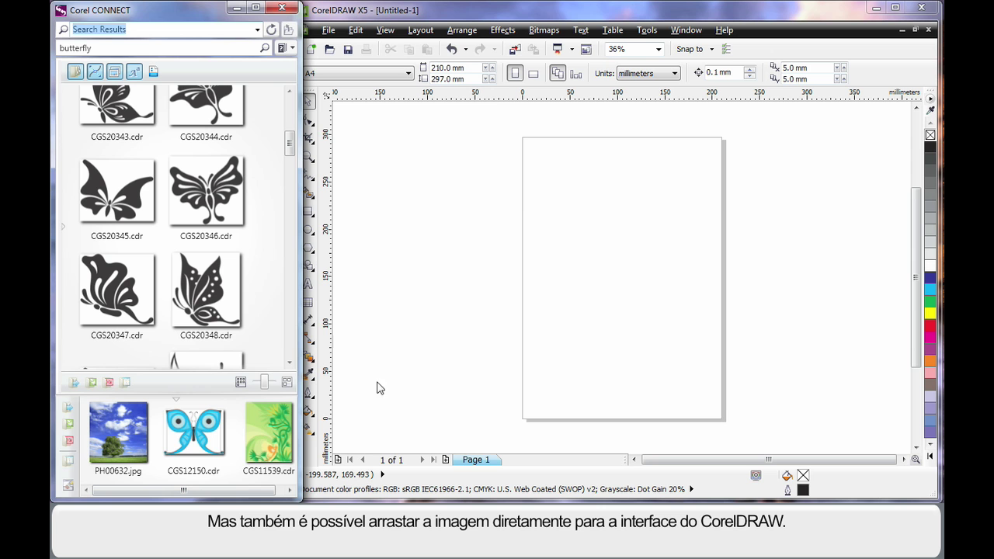
pyautogui.moveTo(177, 431); pyautogui.dragTo(614, 245)
pyautogui.click(429, 305)
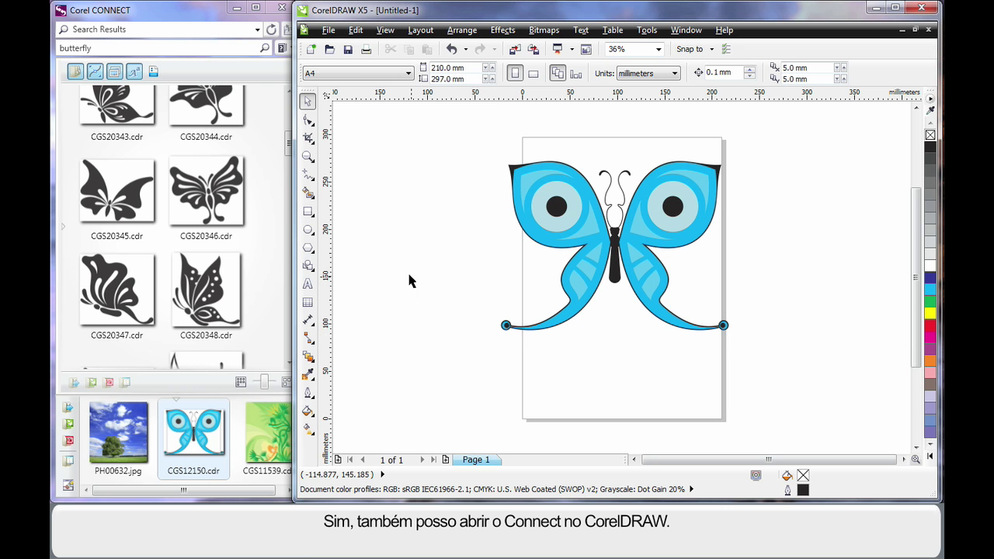
pyautogui.moveTo(293, 263); pyautogui.dragTo(145, 263)
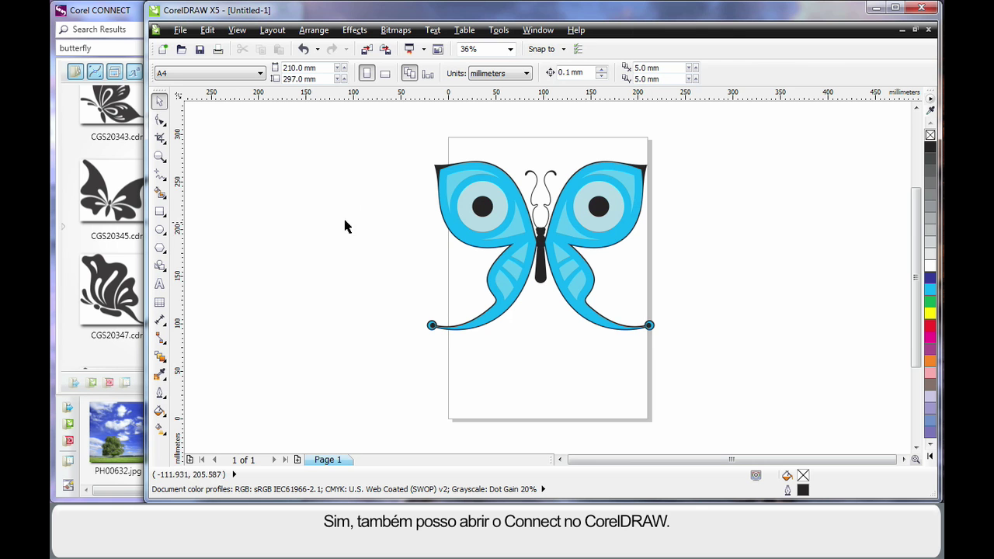
# - Show the Connect docker from Window > Dockers and re-dock the Tray as a separate left column
pyautogui.click(538, 29)
pyautogui.moveTo(572, 151)
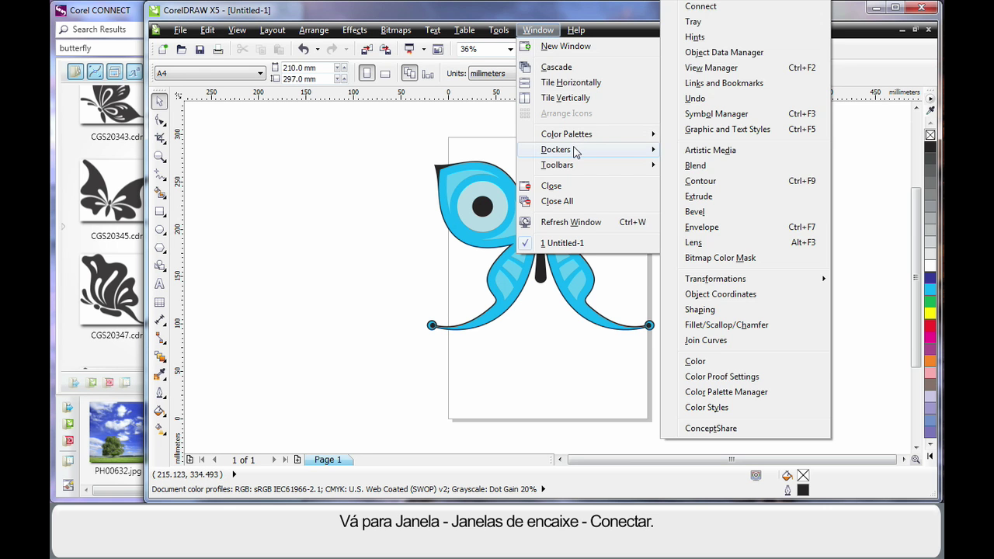
pyautogui.click(702, 7)
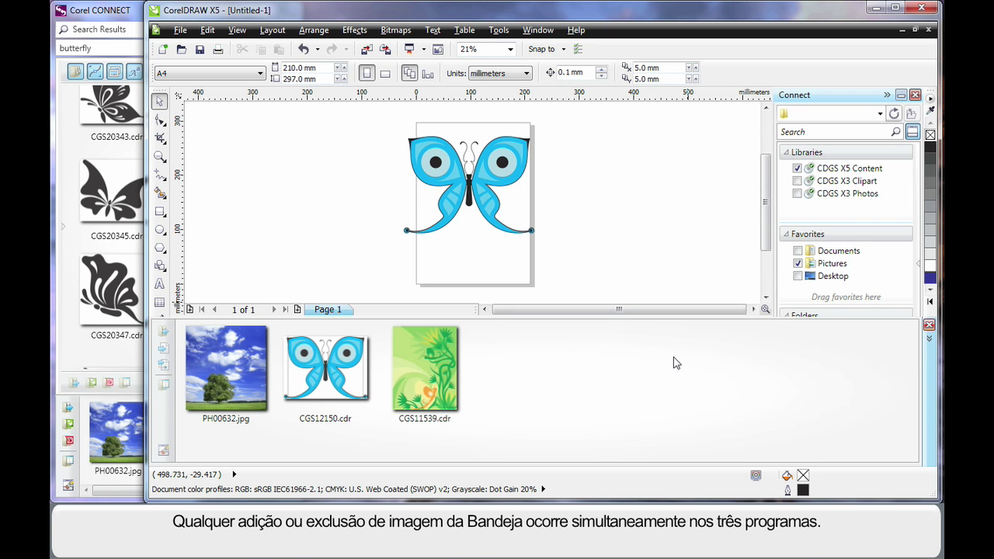
pyautogui.moveTo(426, 317); pyautogui.dragTo(172, 288)
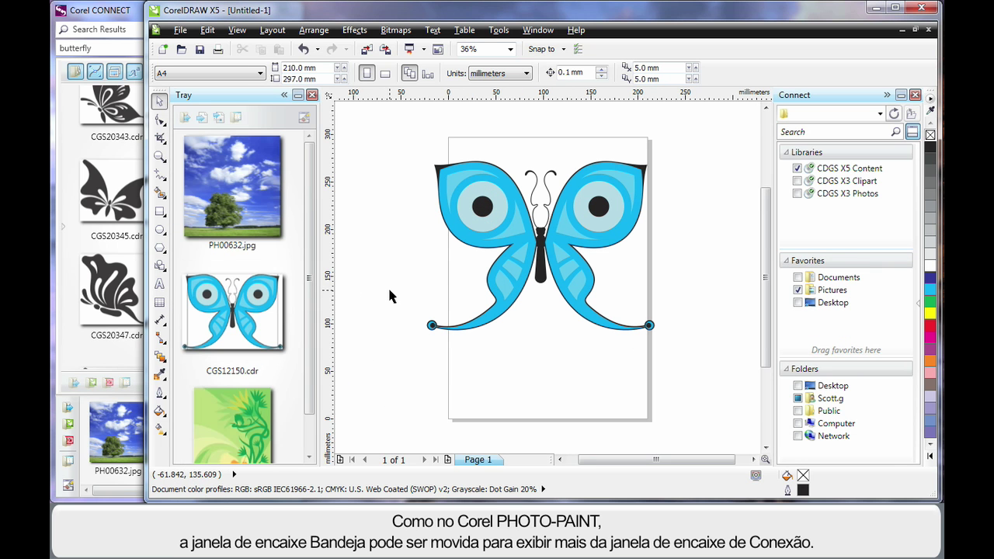